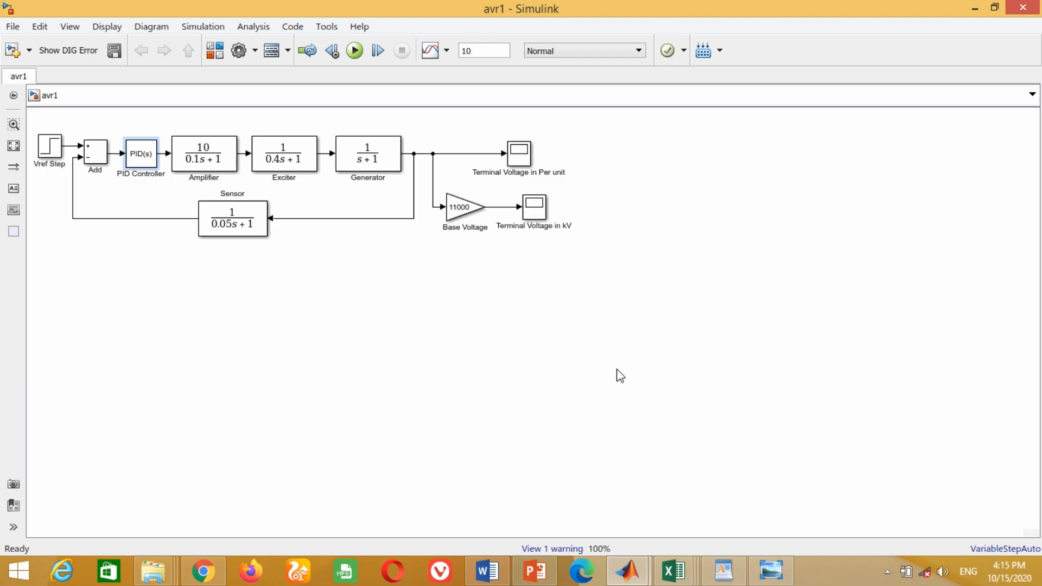
# - Add a Dashboard Scope block to the avr1 model and place it in the empty area below the control loop
pyautogui.click(374, 360)
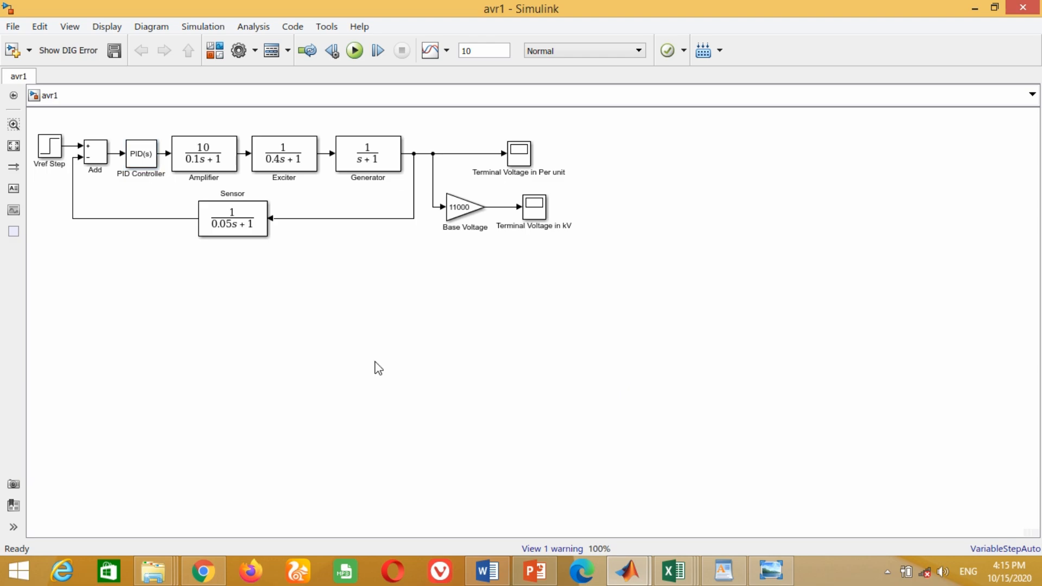
pyautogui.doubleClick(632, 174)
pyautogui.write('da')
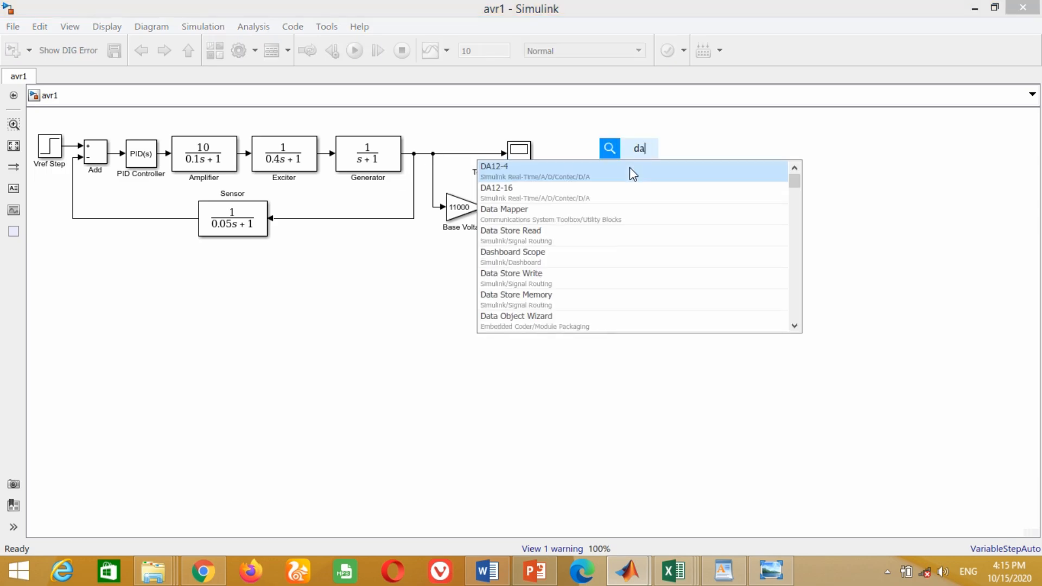
pyautogui.write('shboard')
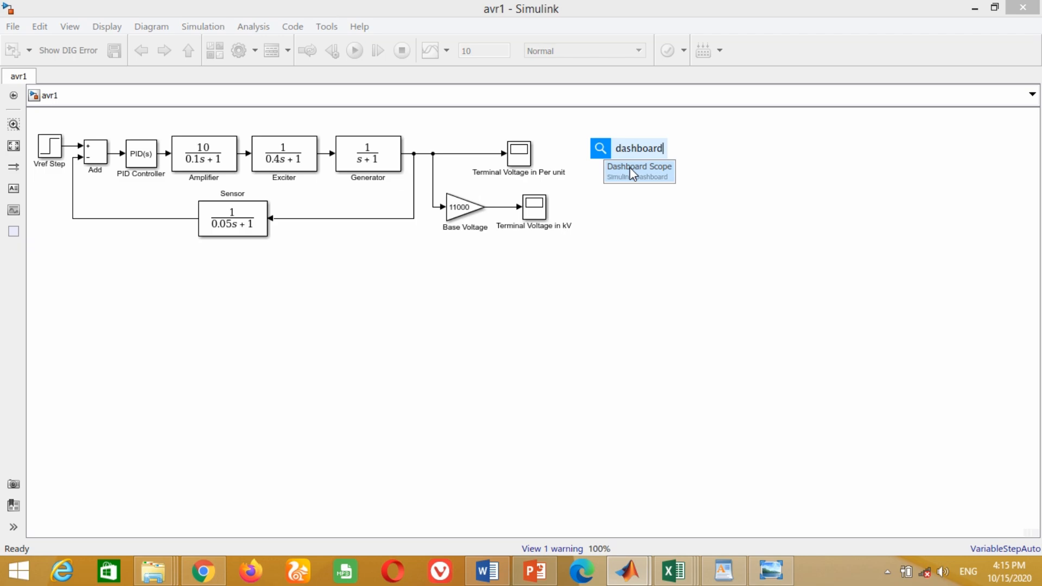
pyautogui.press('Return')
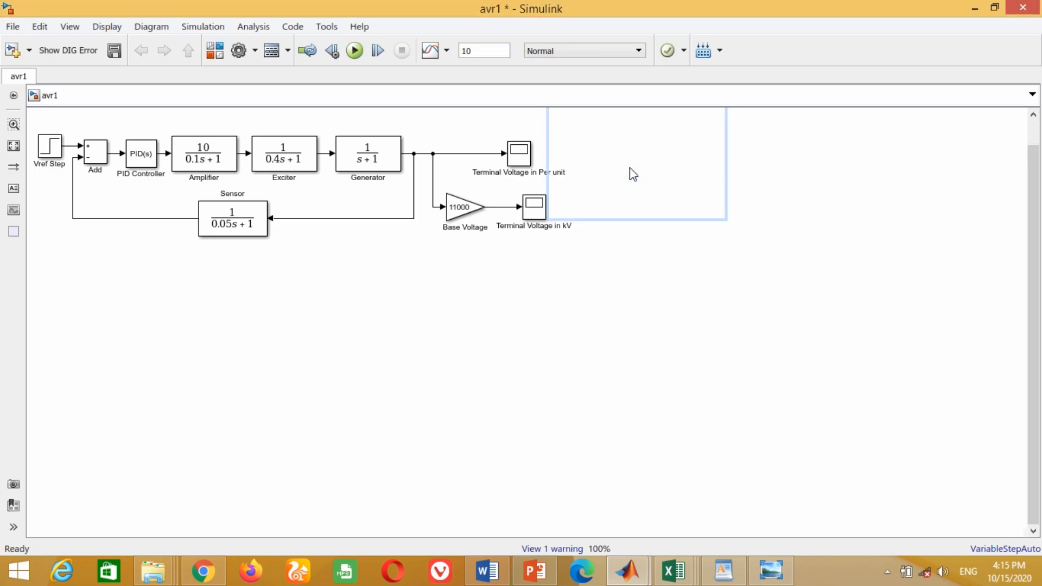
pyautogui.moveTo(559, 116); pyautogui.dragTo(296, 315)
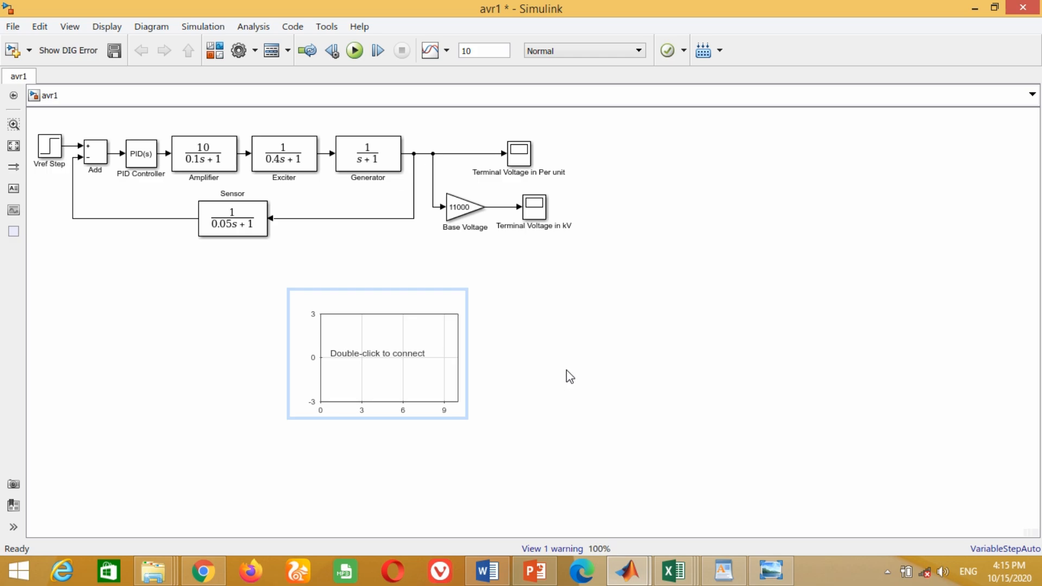
# - Connect the Dashboard Scope to the Generator:1 output signal, keeping the default axis limits
pyautogui.click(394, 334)
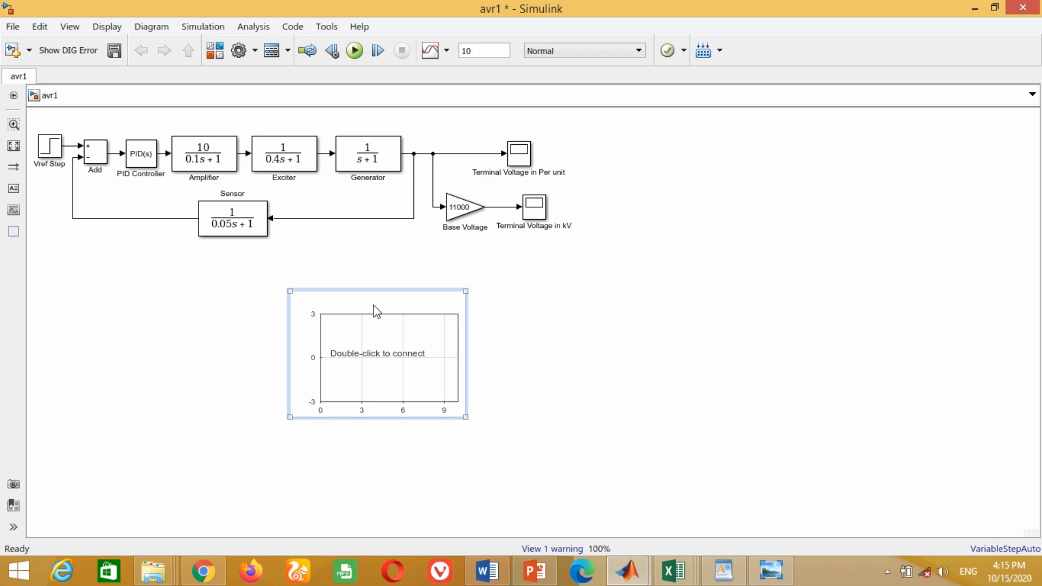
pyautogui.doubleClick(327, 301)
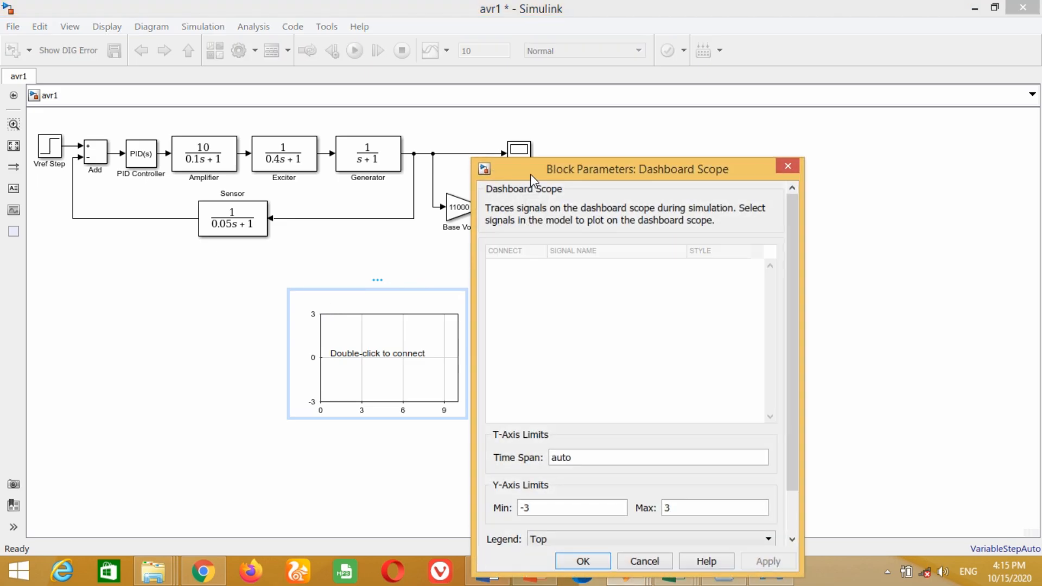
pyautogui.moveTo(530, 174); pyautogui.dragTo(652, 88)
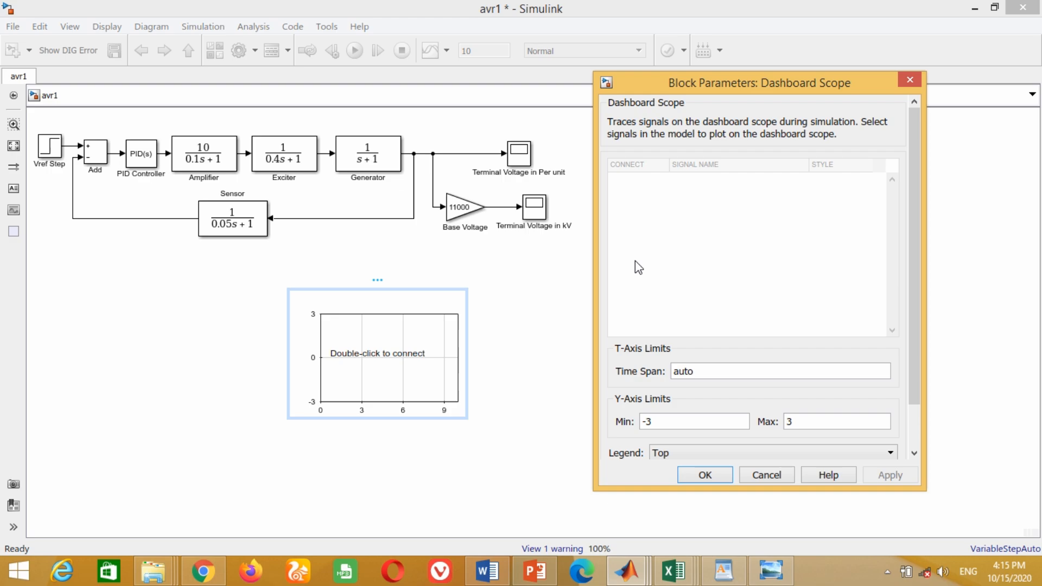
pyautogui.click(448, 154)
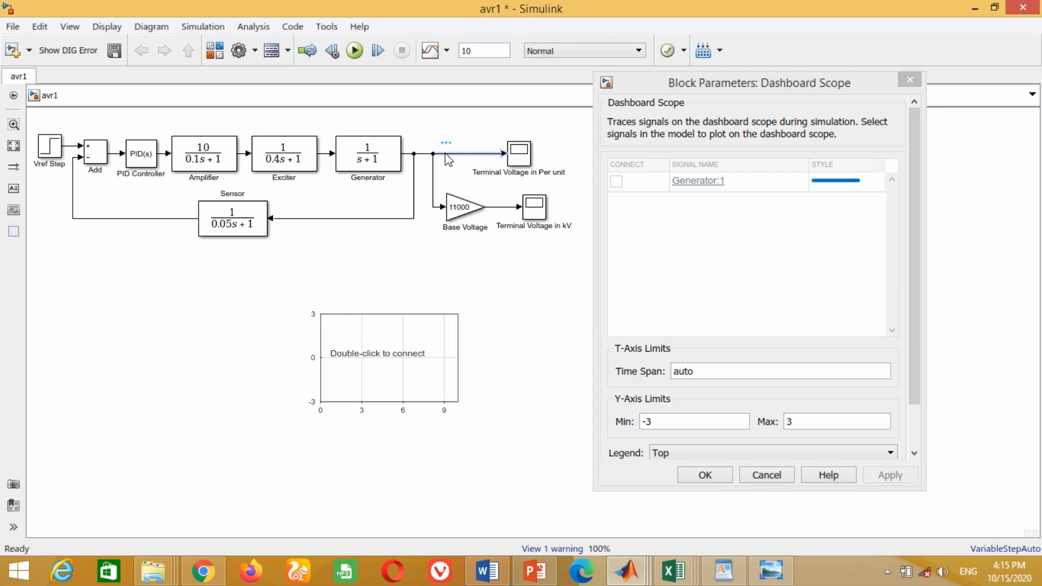
pyautogui.click(617, 182)
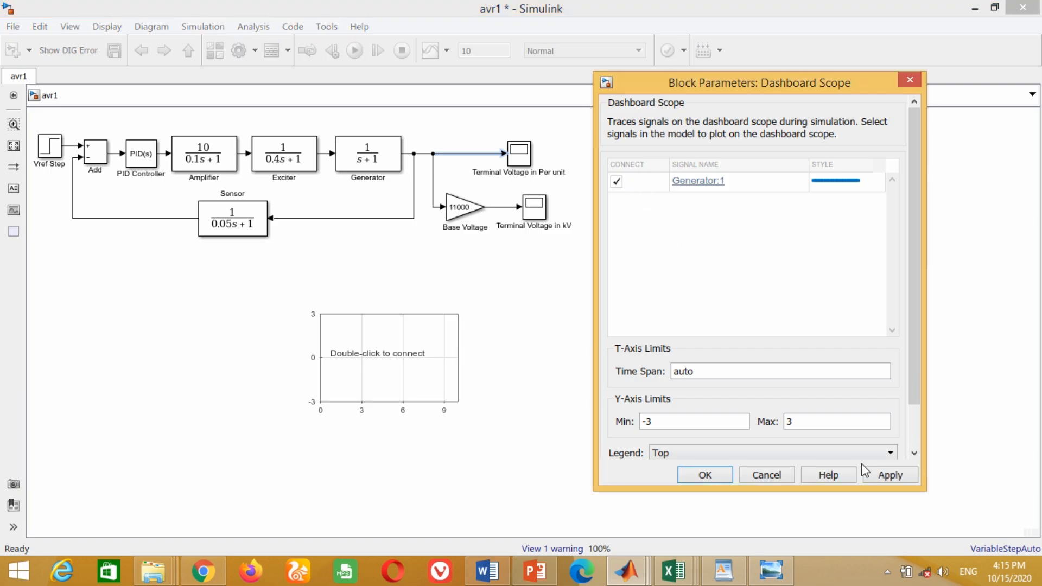
pyautogui.click(890, 474)
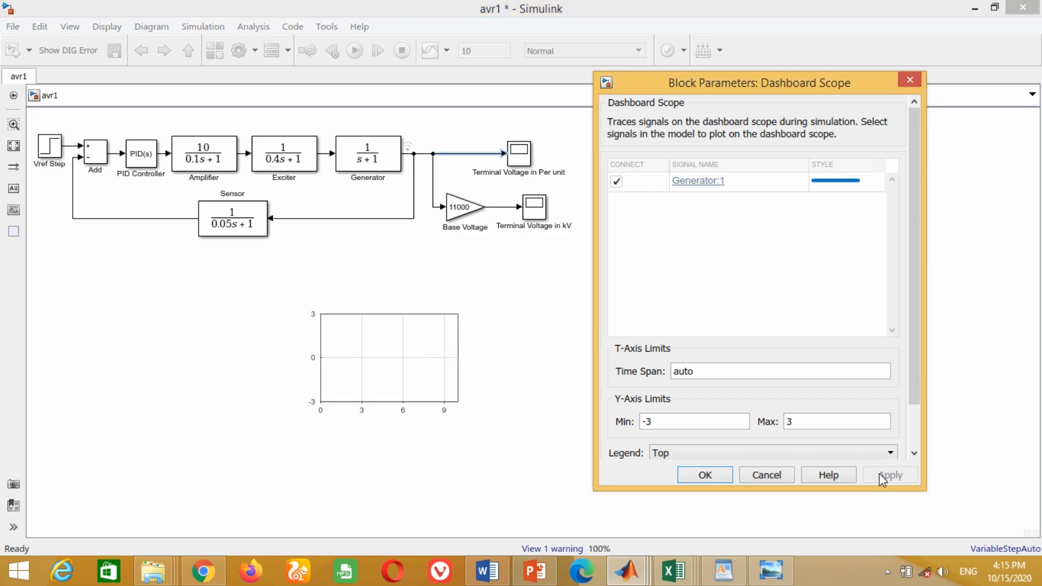
pyautogui.click(705, 476)
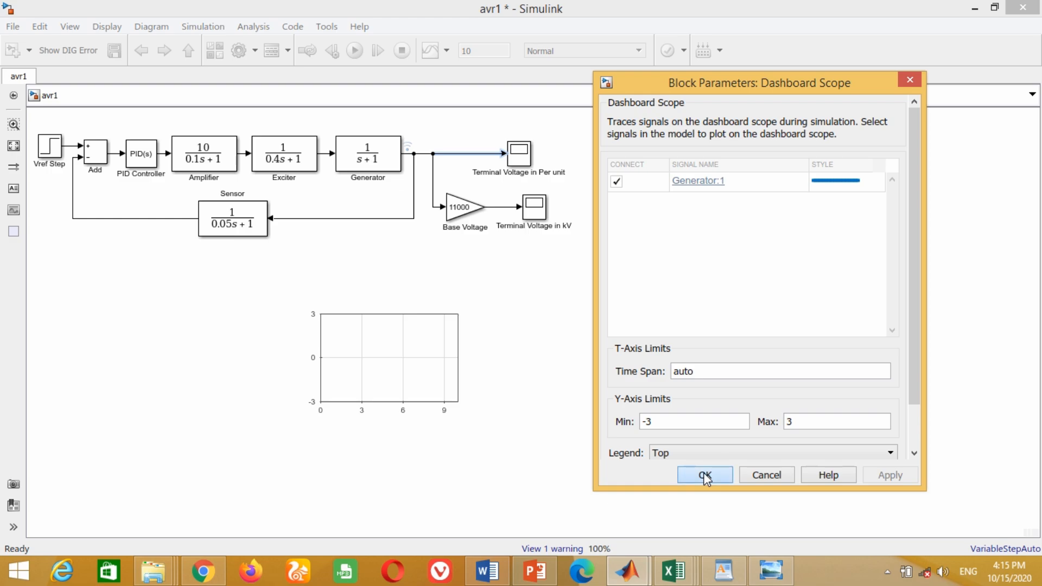
# - Enlarge the Dashboard Scope so that it spans most of the width beneath the block diagram
pyautogui.click(389, 388)
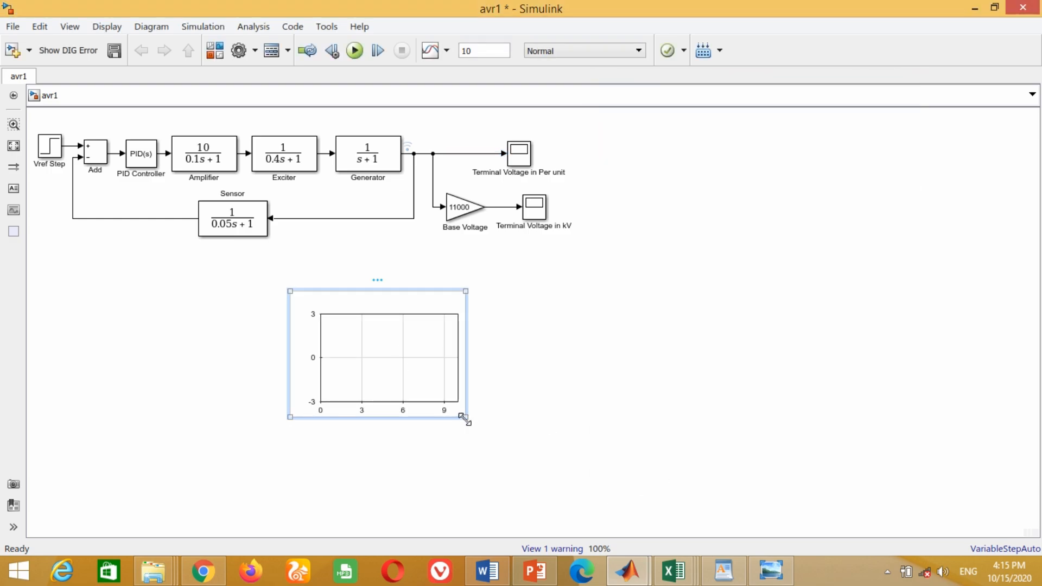
pyautogui.moveTo(463, 418); pyautogui.dragTo(715, 465)
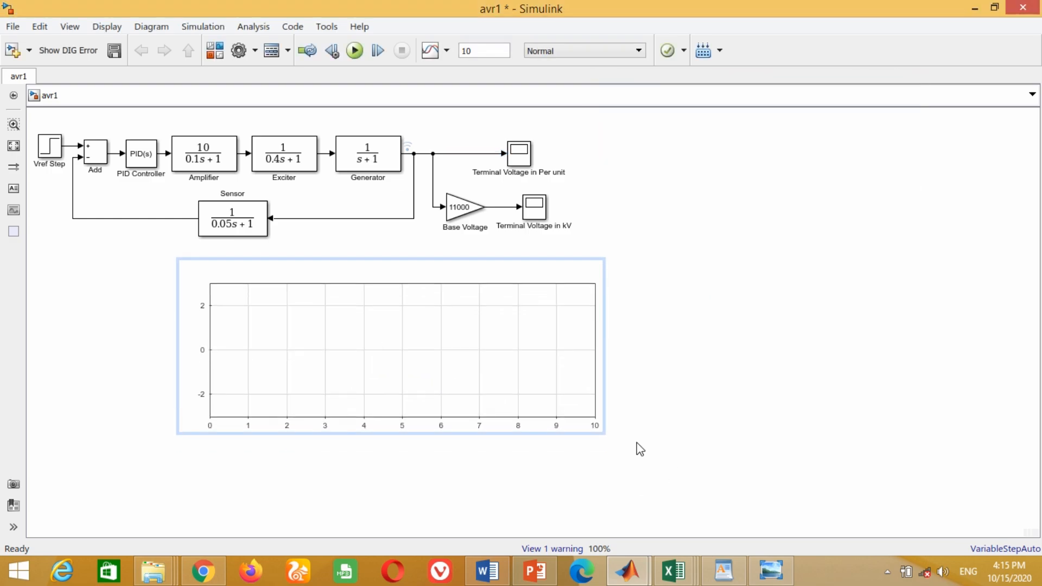
pyautogui.moveTo(601, 430); pyautogui.dragTo(720, 492)
pyautogui.click(775, 319)
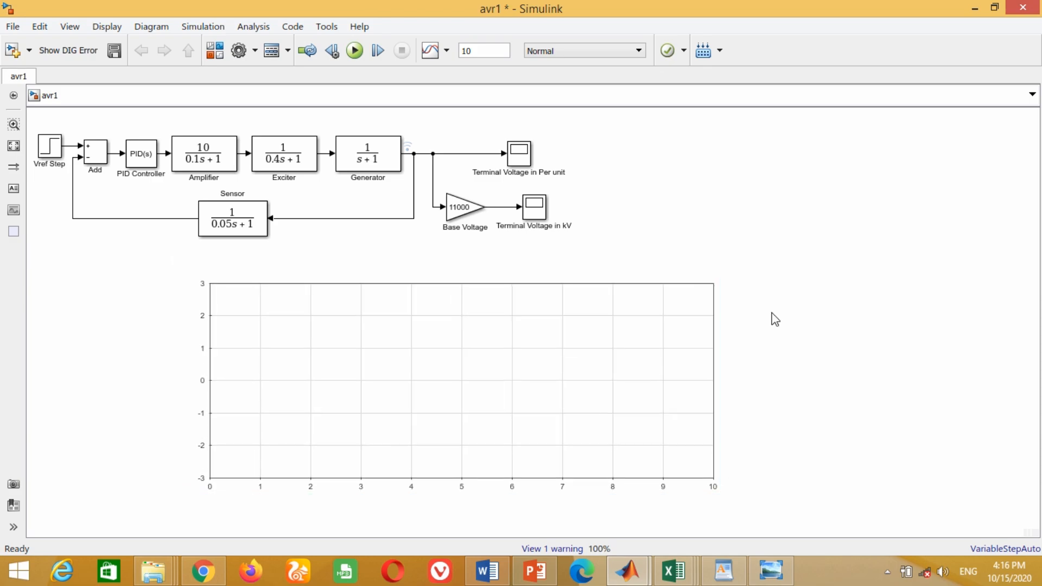
# - Review the PID Controller block's gains without changing them and run the simulation
pyautogui.click(137, 161)
pyautogui.doubleClick(137, 160)
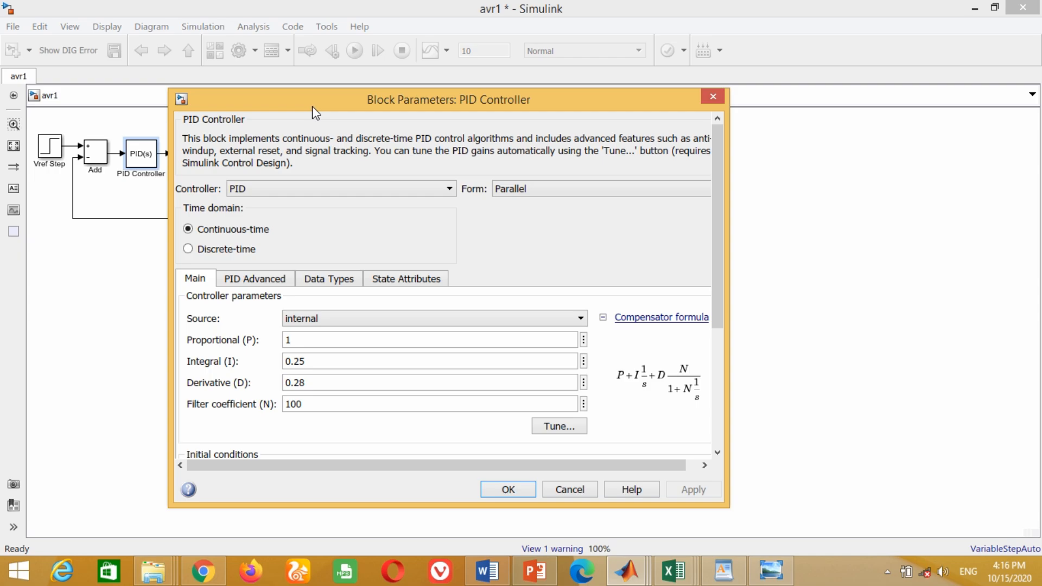
pyautogui.click(507, 490)
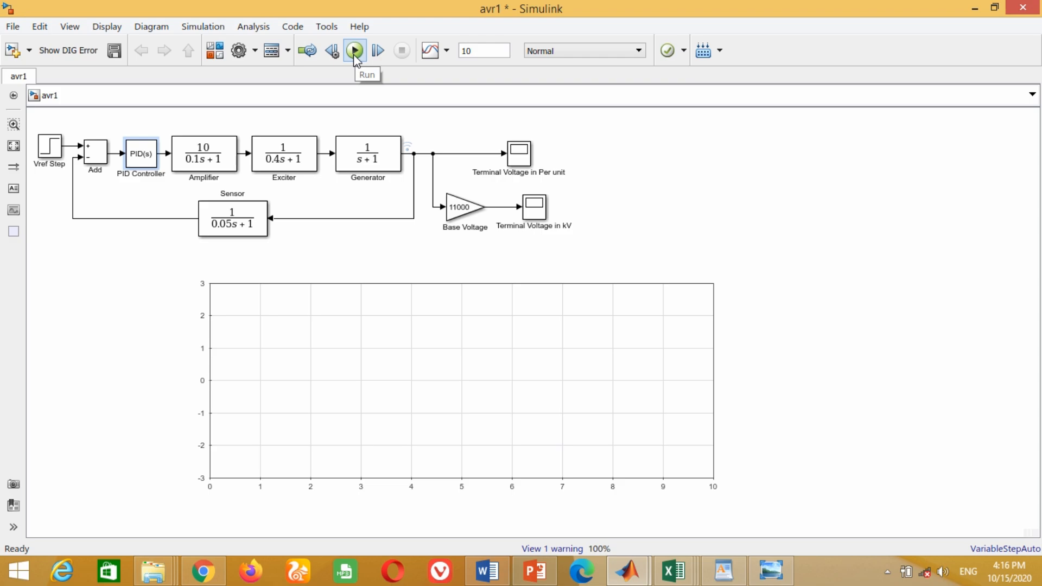
pyautogui.click(354, 54)
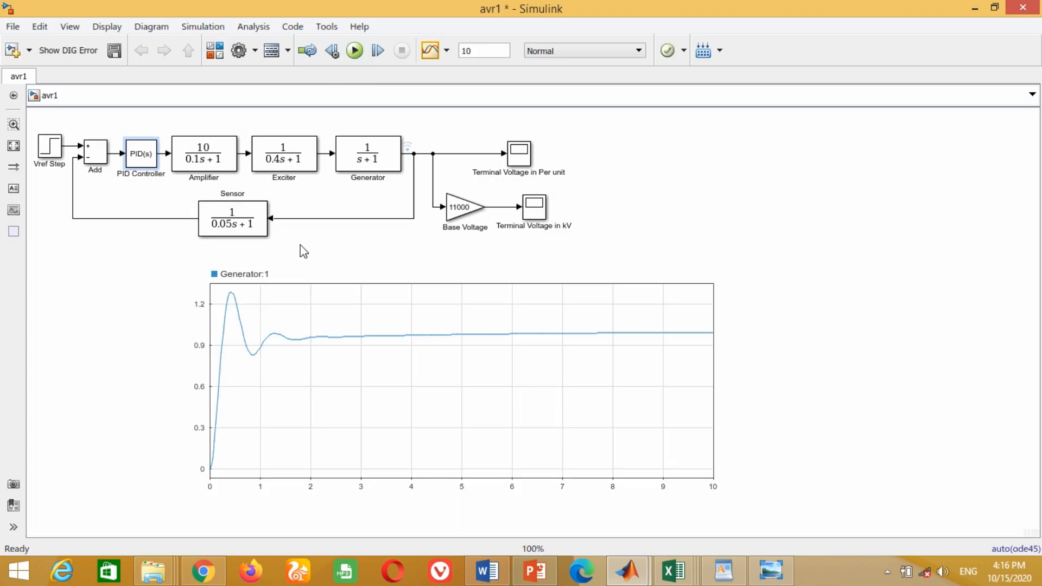
# - Stretch the Dashboard Scope further to the right and downward to show the generator response larger
pyautogui.click(304, 426)
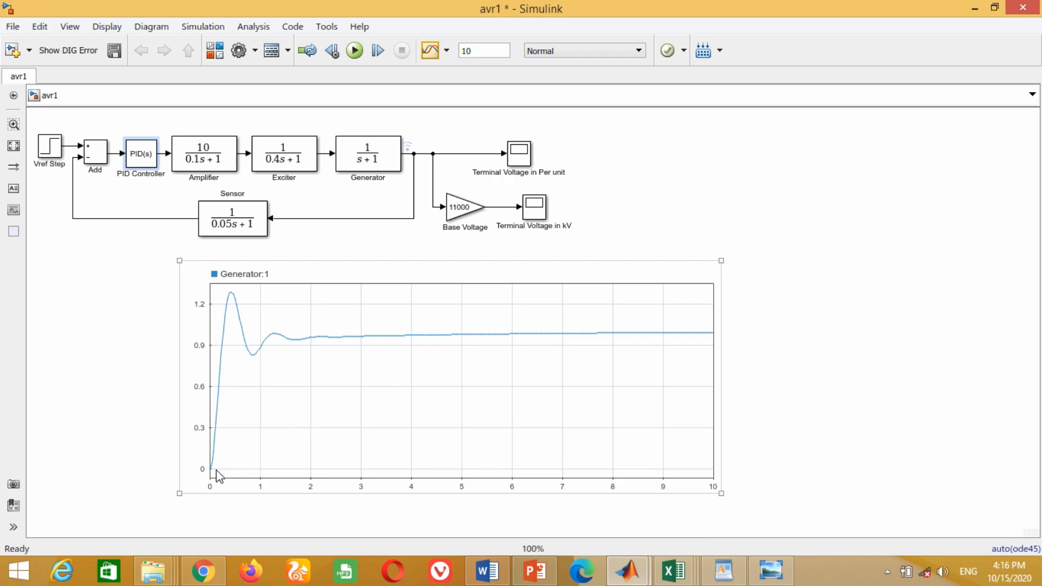
pyautogui.click(166, 496)
pyautogui.click(393, 425)
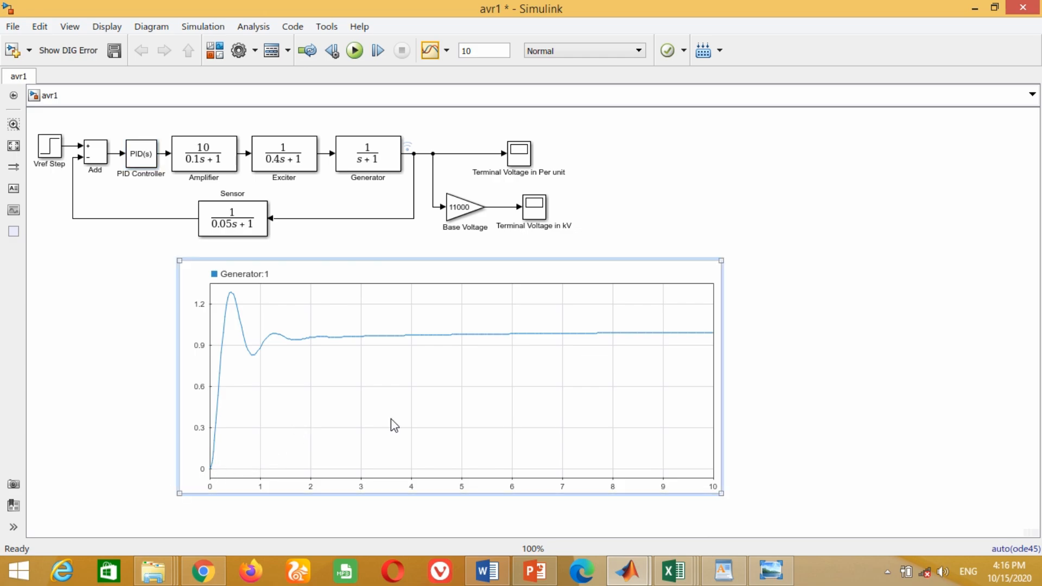
pyautogui.moveTo(720, 495); pyautogui.dragTo(806, 514)
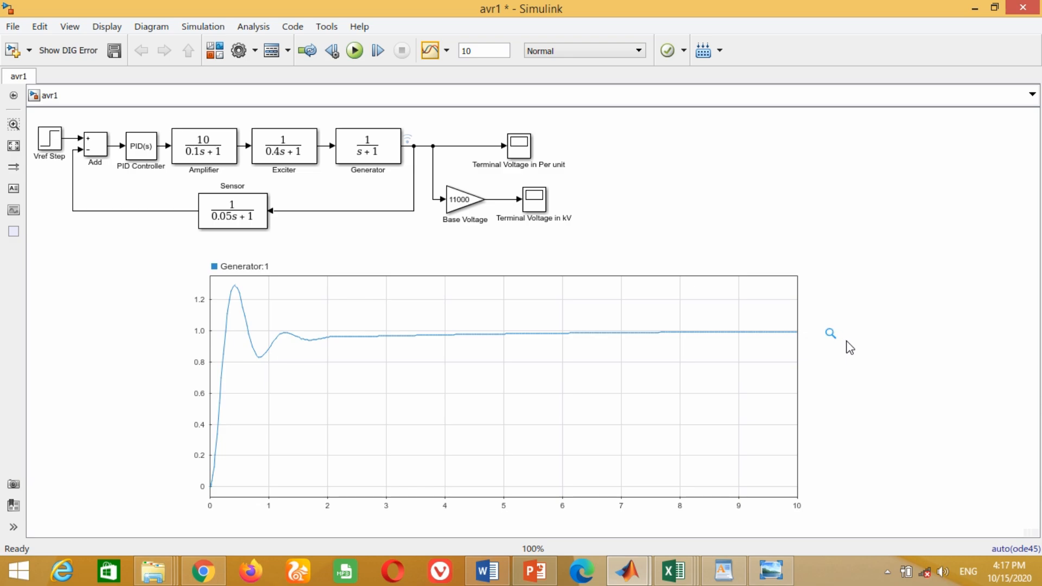
# - Launch the PID Tuner from the PID Controller block's parameters and maximize its window
pyautogui.doubleClick(142, 149)
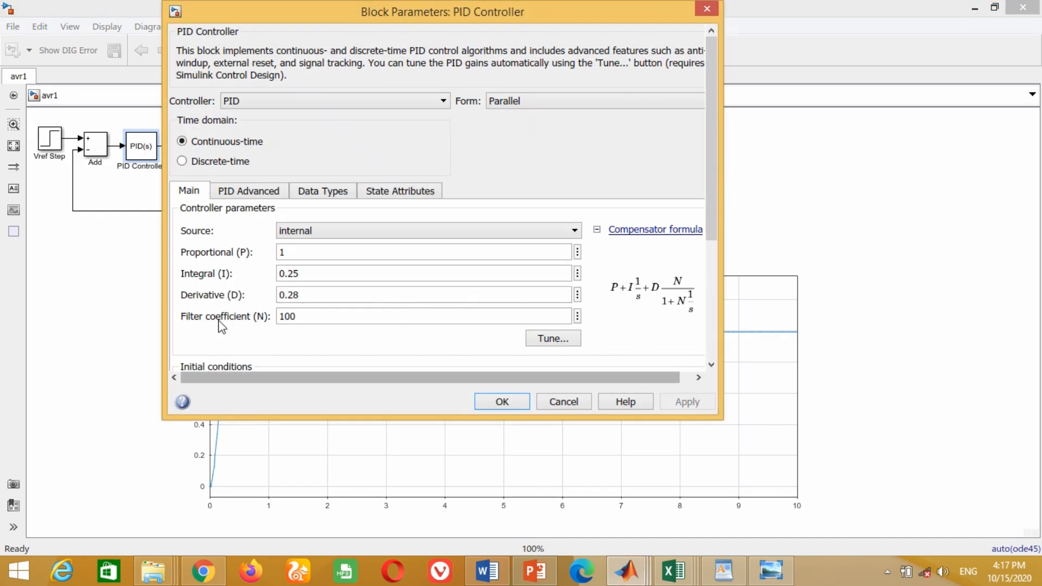
pyautogui.moveTo(231, 17); pyautogui.dragTo(267, 96)
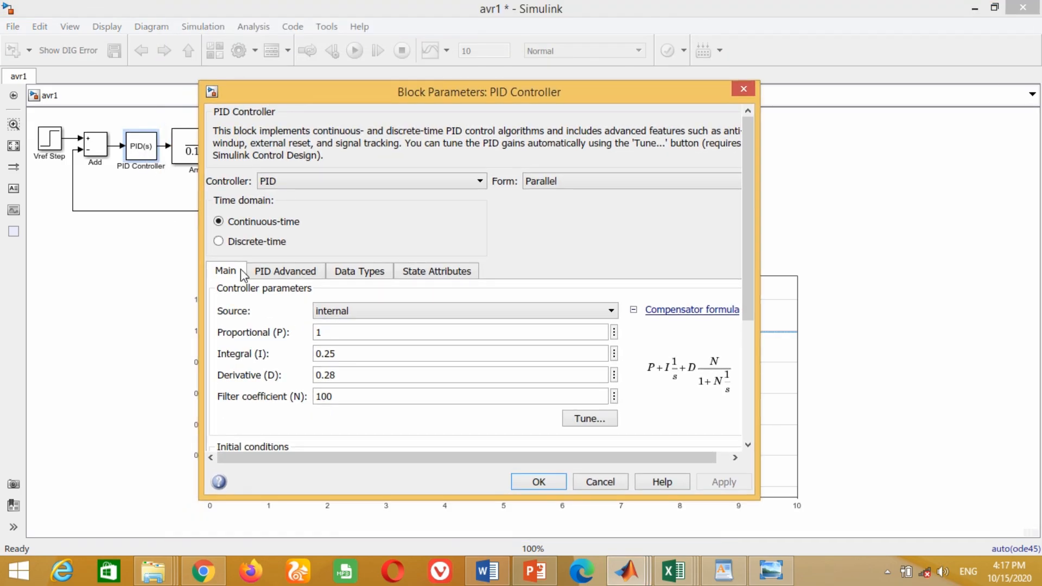
pyautogui.click(599, 422)
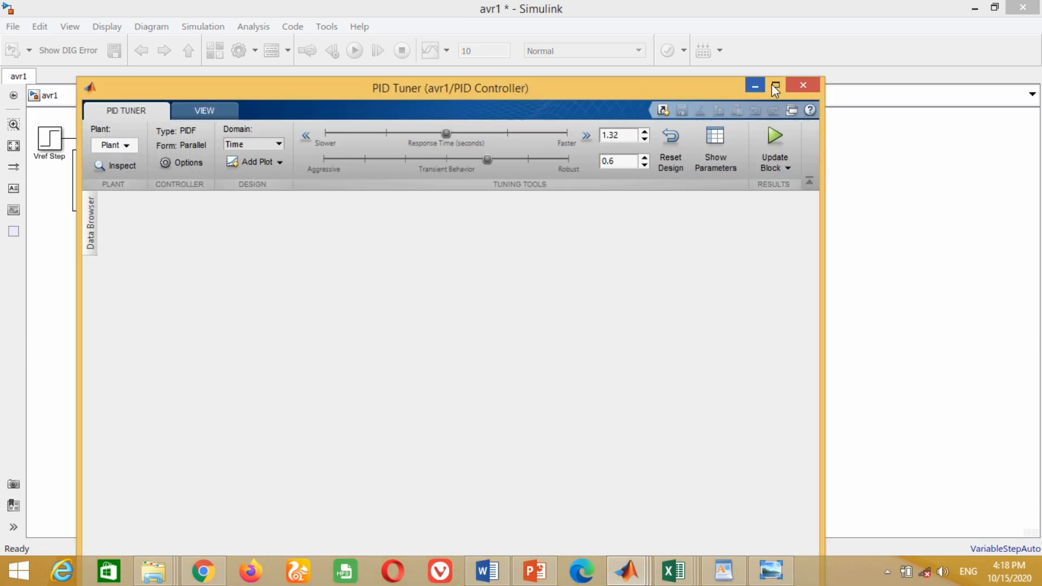
pyautogui.moveTo(555, 88); pyautogui.dragTo(564, 19)
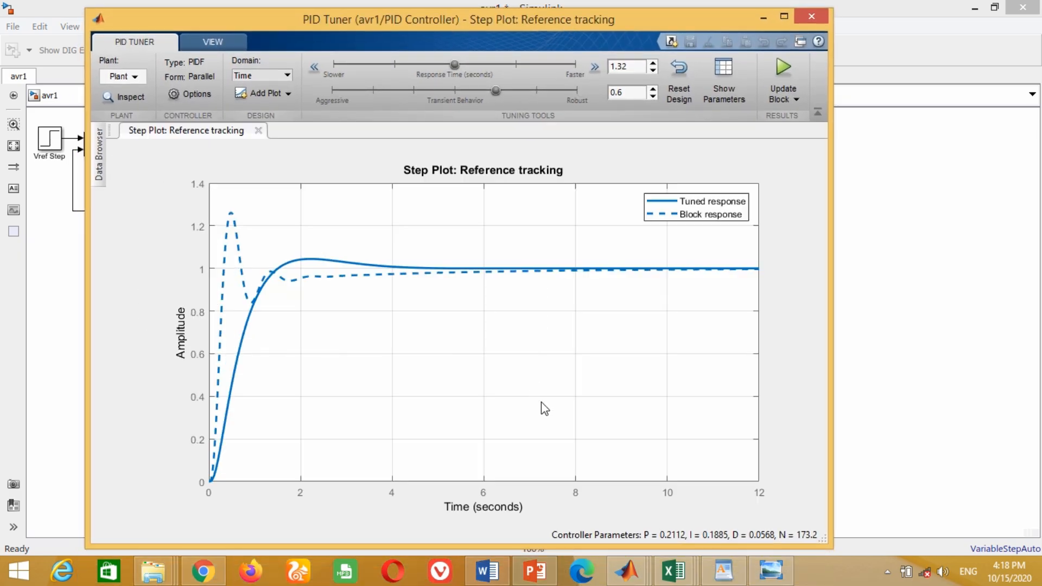
pyautogui.click(784, 16)
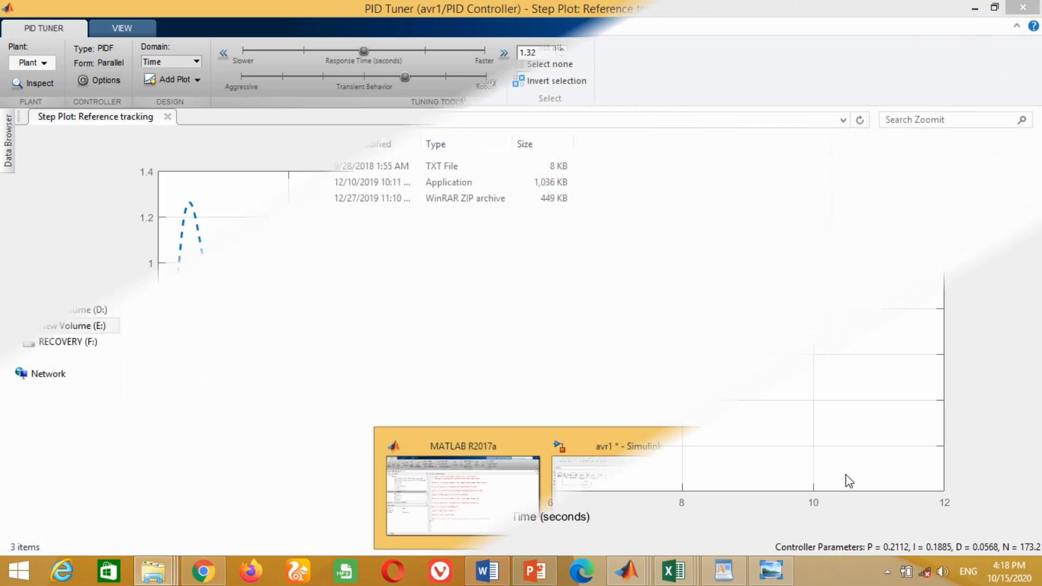
pyautogui.click(779, 510)
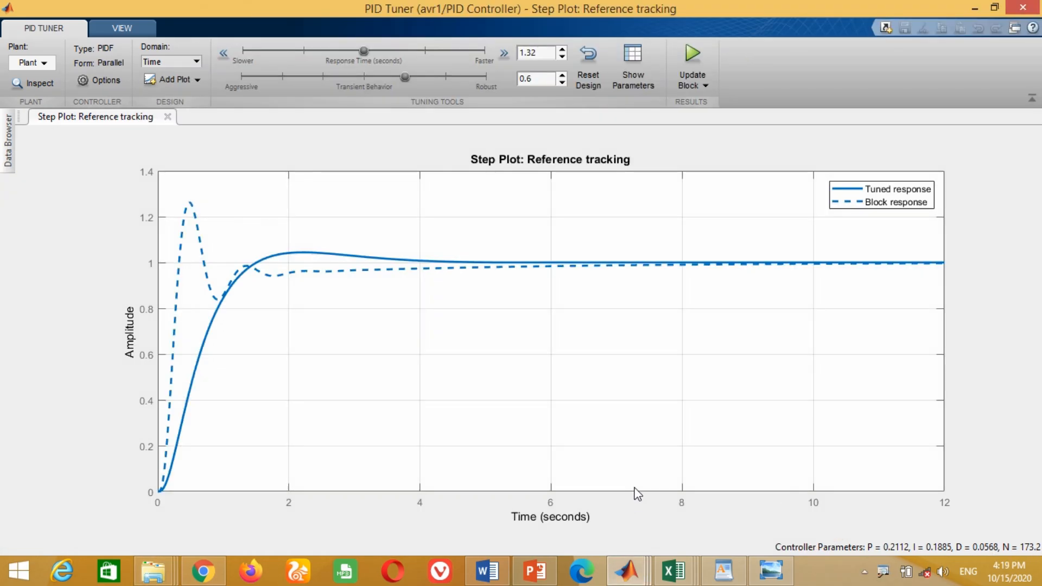
# - Show the controller parameters and compare tuned and block gains, rise time, settling time, overshoot, peak and closed-loop stability, closing the table when done
pyautogui.click(629, 69)
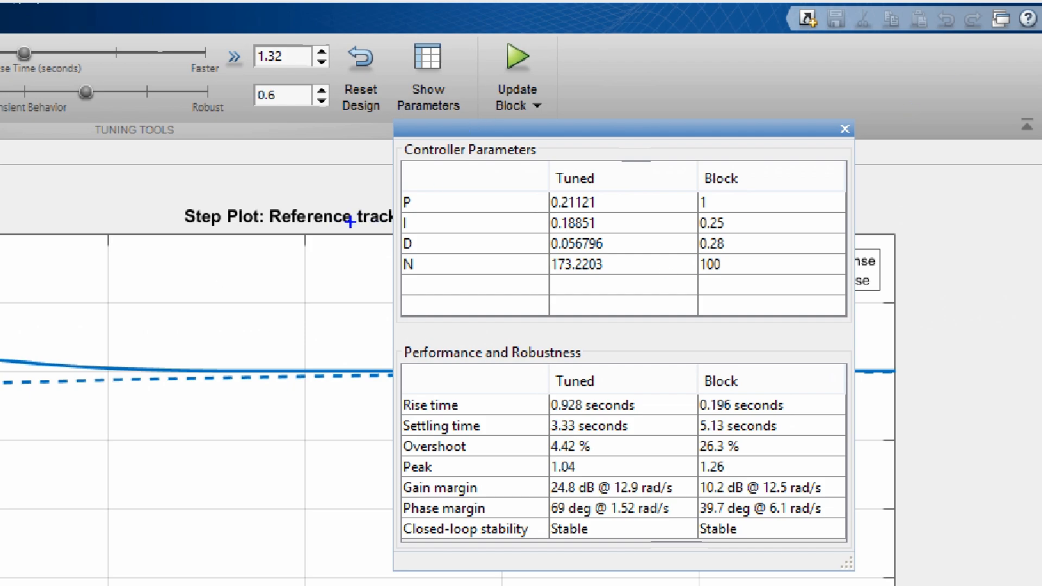
pyautogui.moveTo(395, 183)
pyautogui.mouseDown()
pyautogui.moveTo(417, 223)
pyautogui.moveTo(480, 267)
pyautogui.mouseUp()
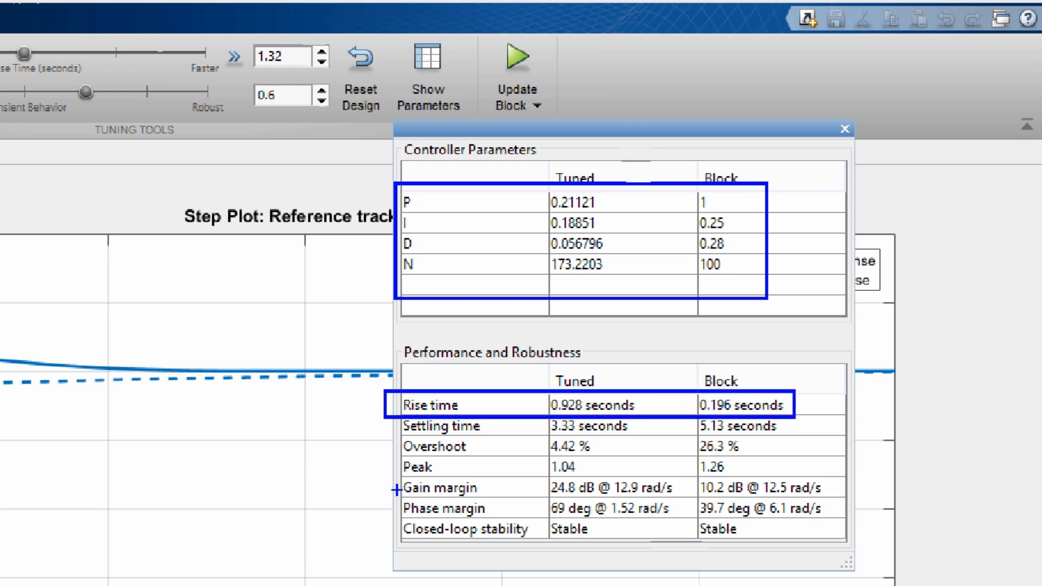
pyautogui.moveTo(364, 411); pyautogui.dragTo(801, 438)
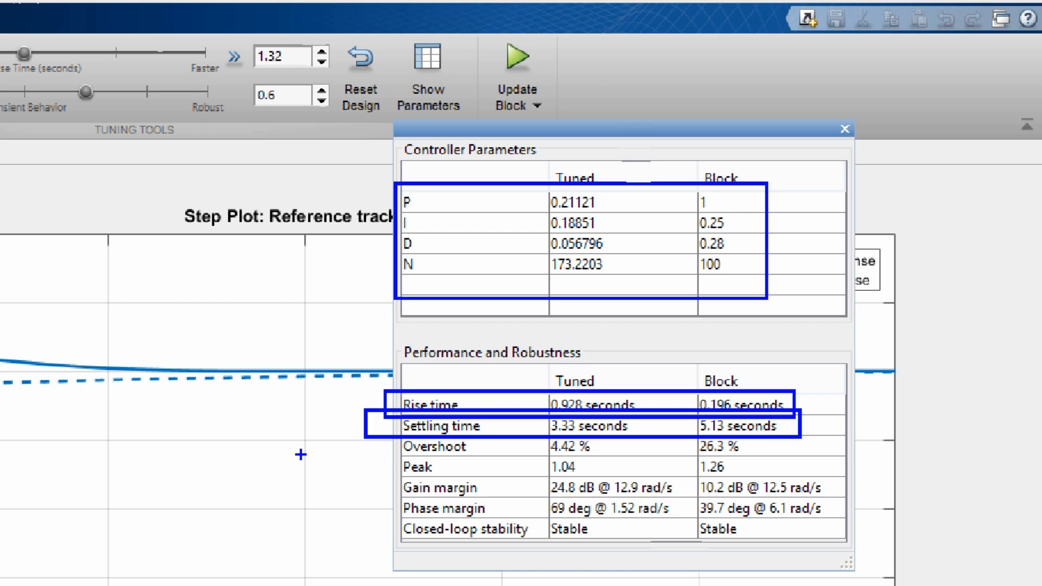
pyautogui.moveTo(353, 429); pyautogui.dragTo(824, 458)
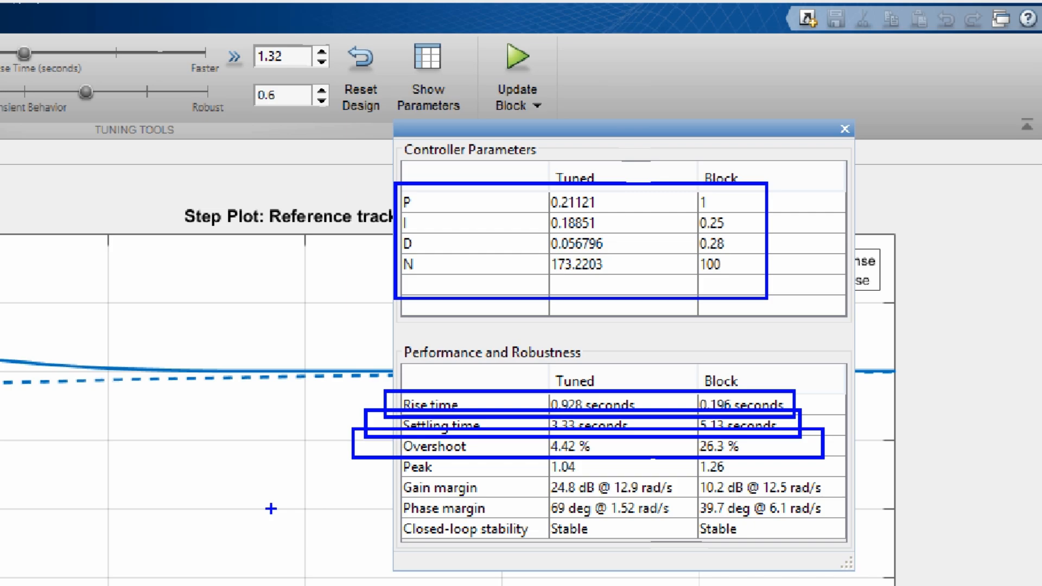
pyautogui.moveTo(335, 437); pyautogui.dragTo(845, 483)
pyautogui.moveTo(844, 482); pyautogui.dragTo(851, 477)
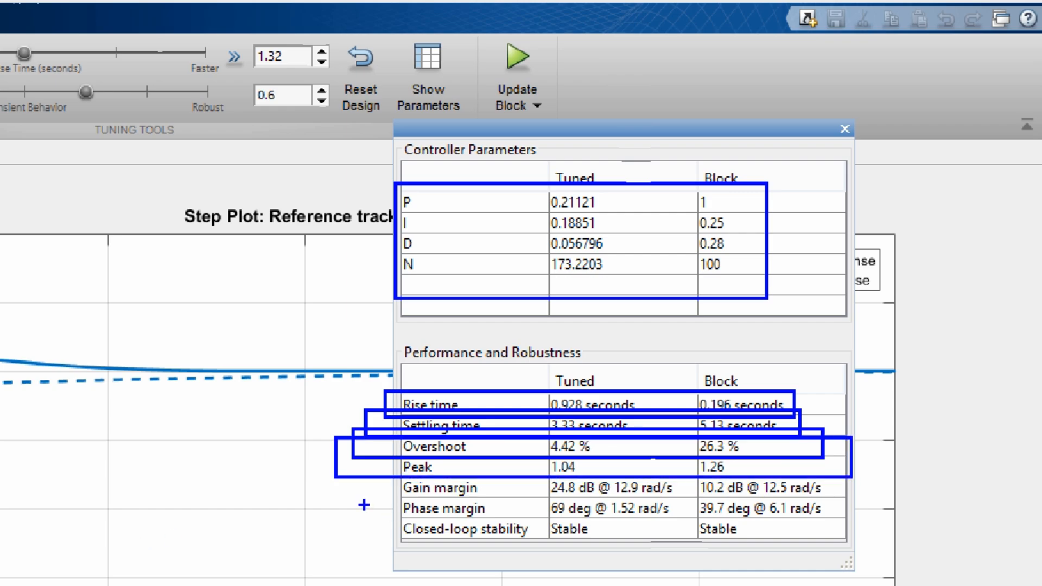
pyautogui.moveTo(364, 519)
pyautogui.mouseDown()
pyautogui.moveTo(697, 568)
pyautogui.moveTo(855, 554)
pyautogui.mouseUp()
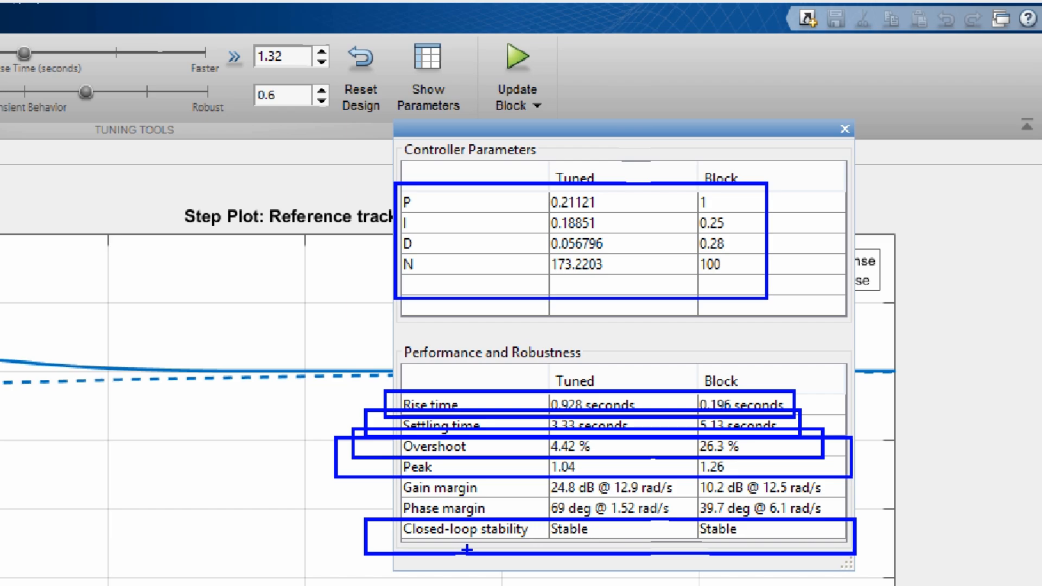
pyautogui.press('Escape')
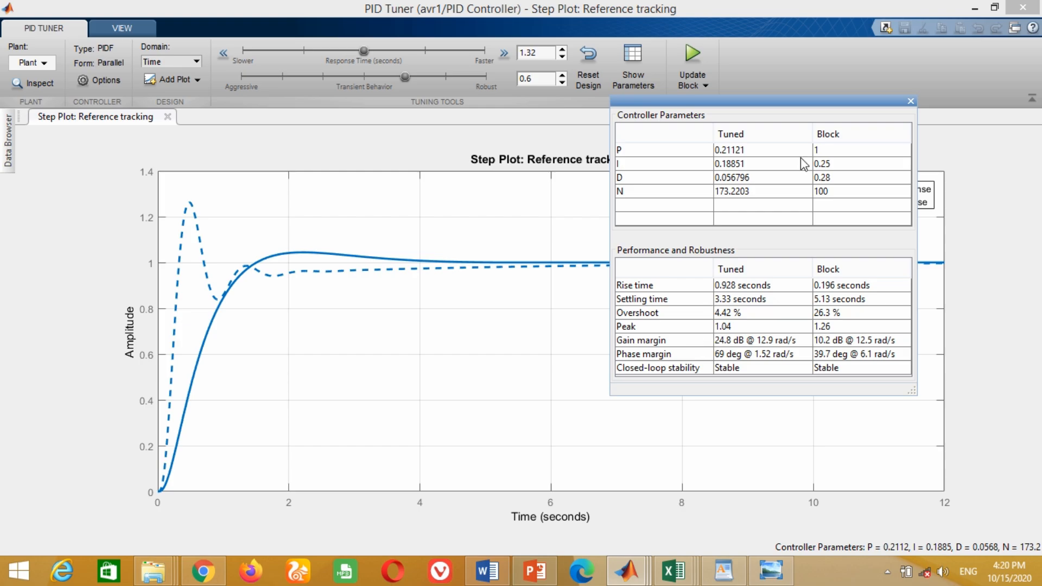
pyautogui.click(911, 102)
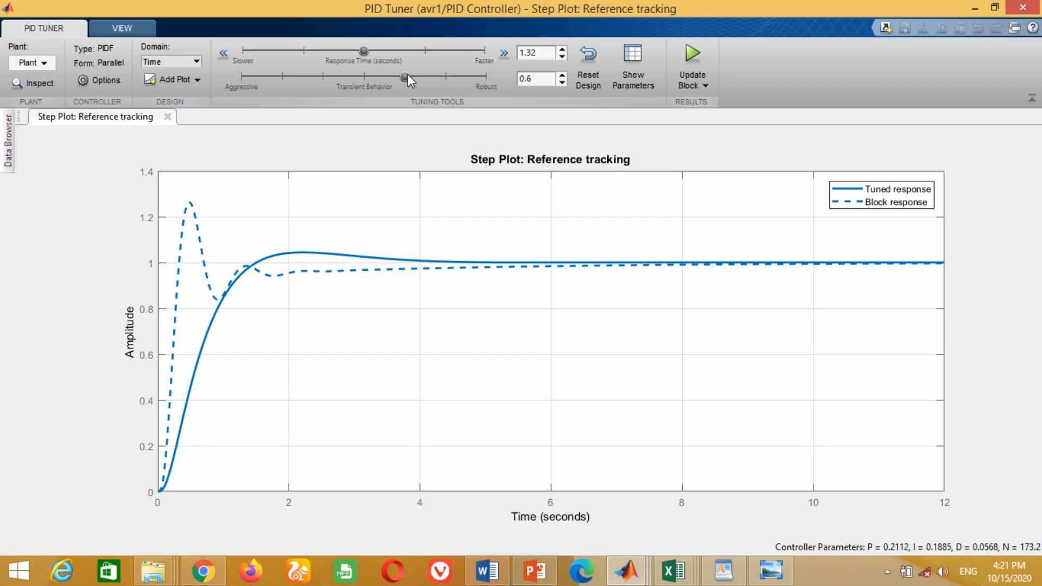
# - Make the transient behavior more robust at 0.81 and compare the tuned and block gains and performance in the parameters table
pyautogui.moveTo(406, 76); pyautogui.dragTo(461, 85)
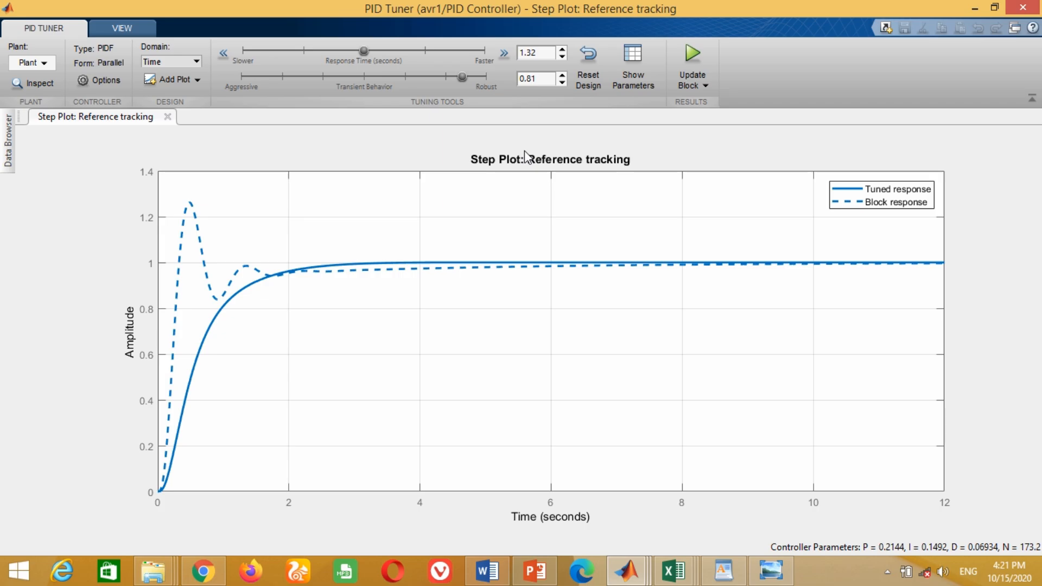
pyautogui.click(630, 83)
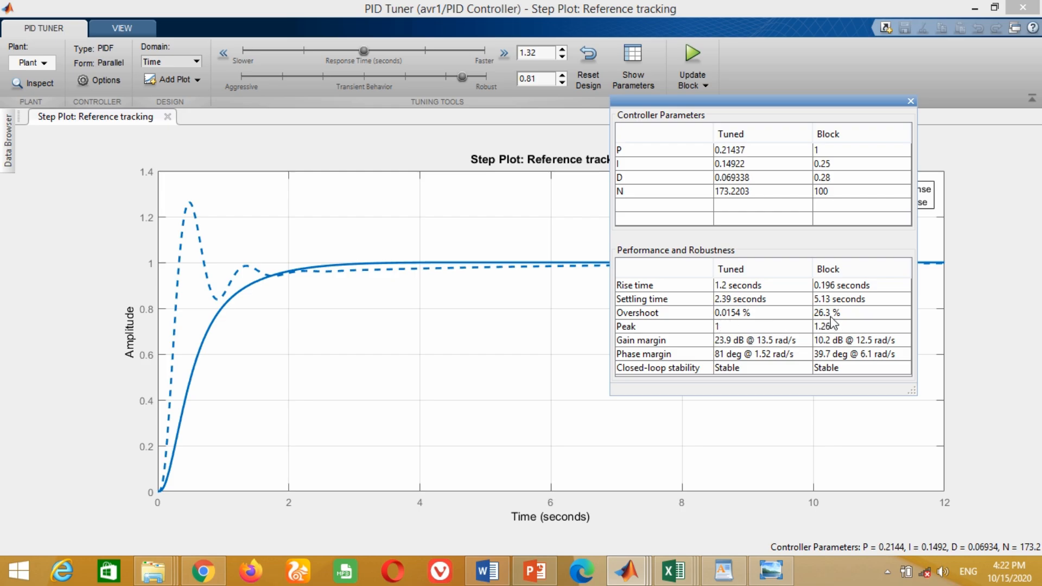
pyautogui.click(439, 148)
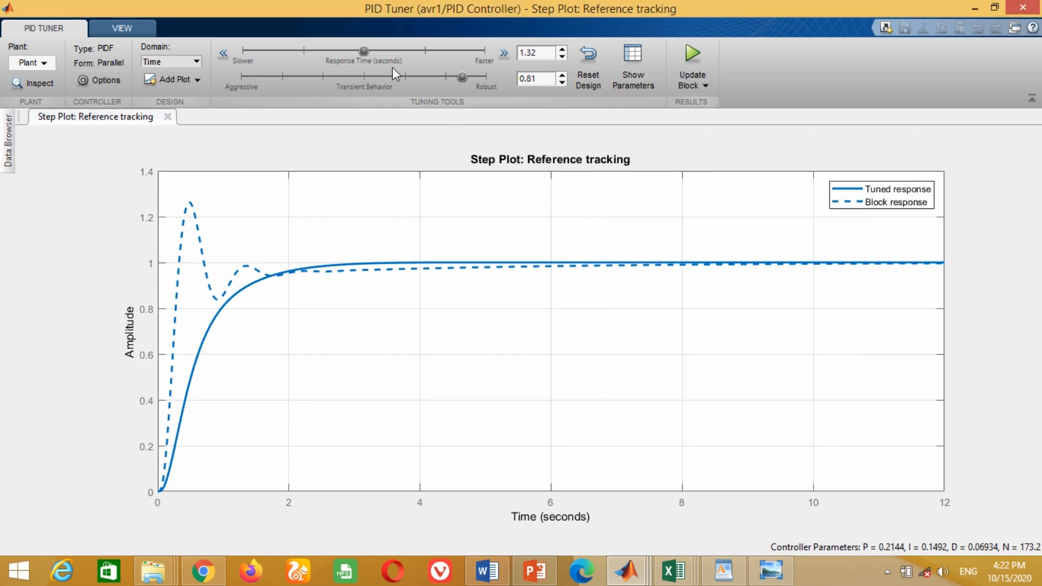
# - Speed up the response time to 1.203 seconds and check the tuned performance in the parameters table, closing it when done
pyautogui.moveTo(363, 50); pyautogui.dragTo(366, 50)
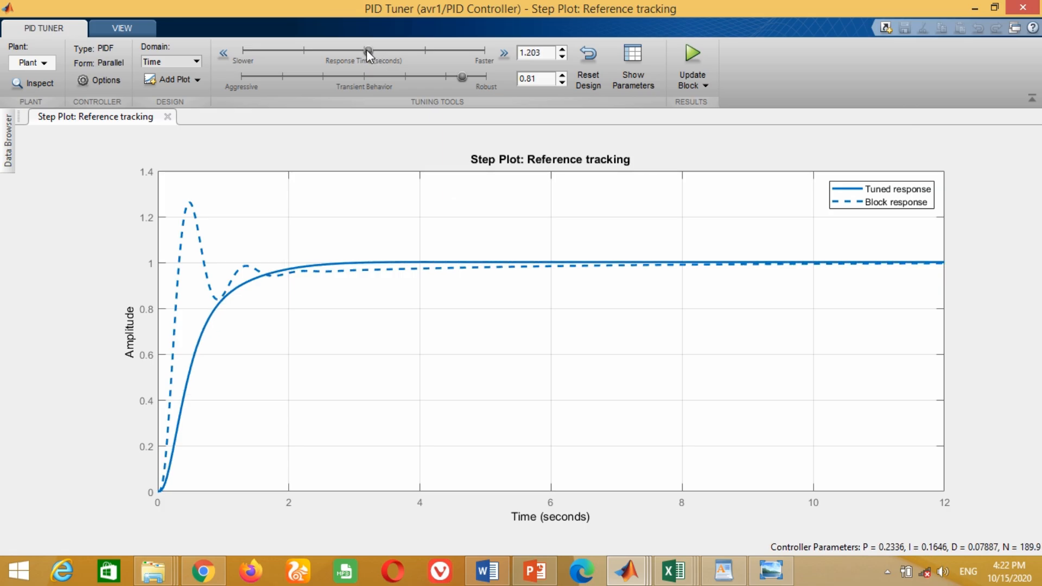
pyautogui.click(633, 71)
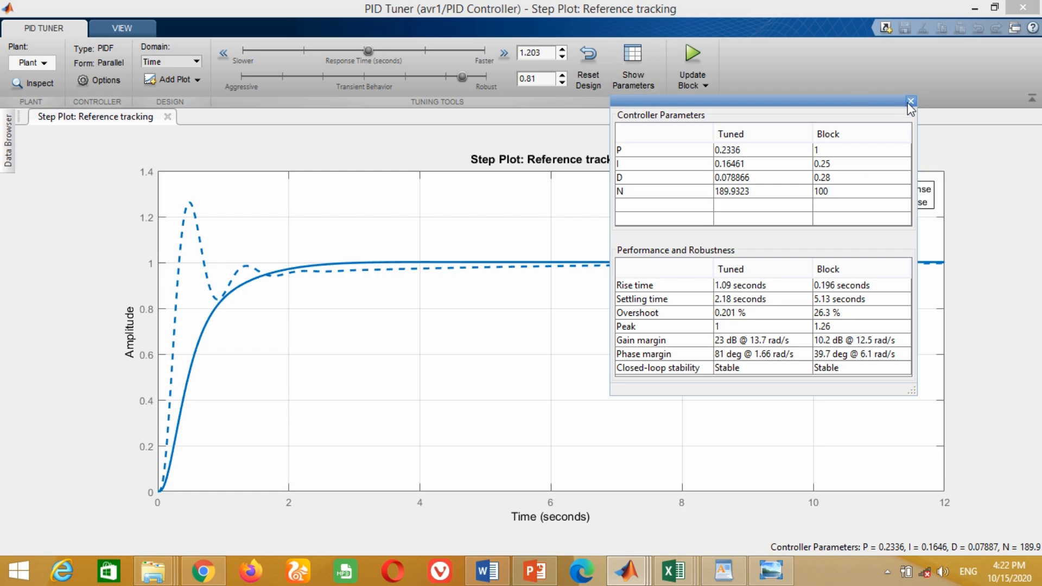
pyautogui.click(911, 102)
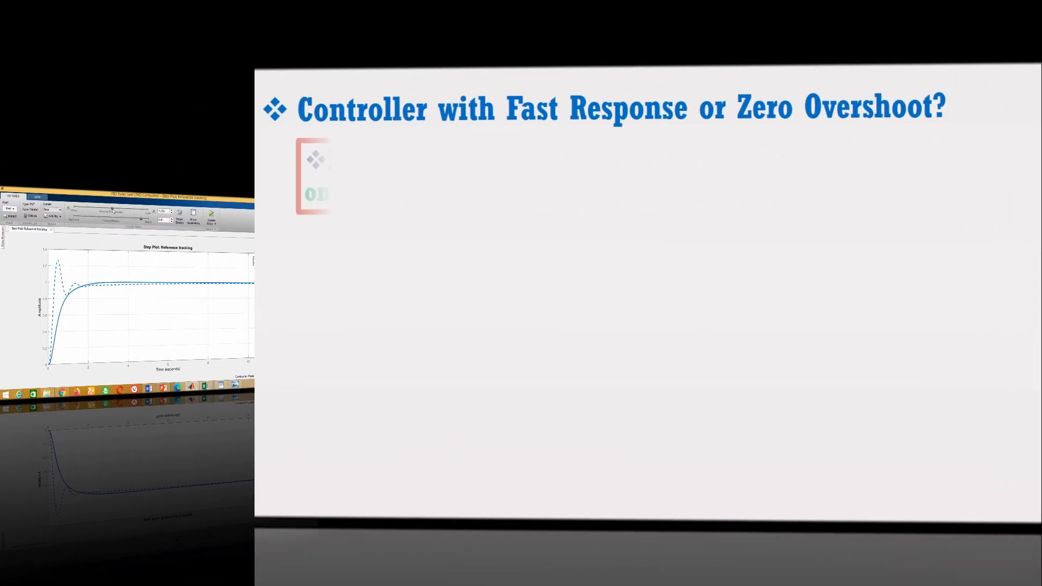